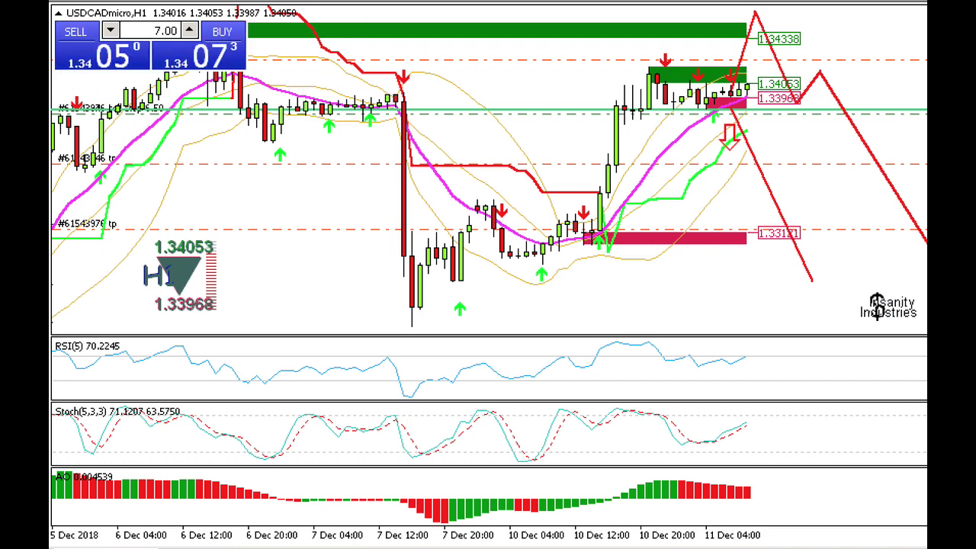
key(F9)
drag(197, 169, 734, 150)
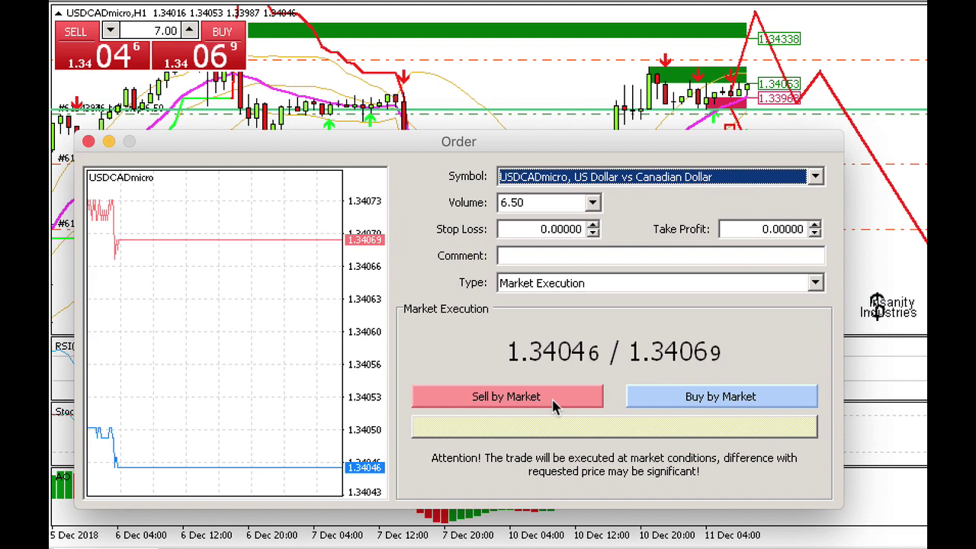
click(614, 282)
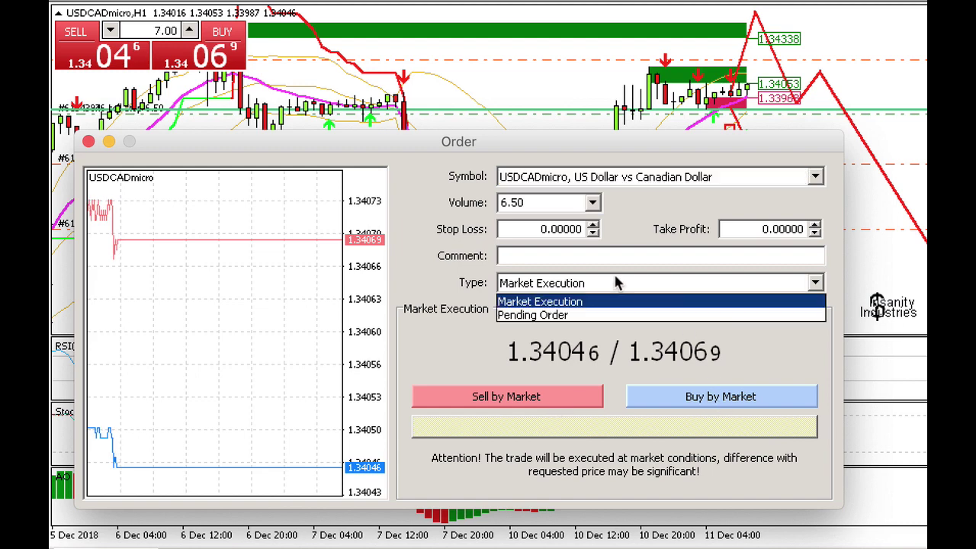
click(567, 315)
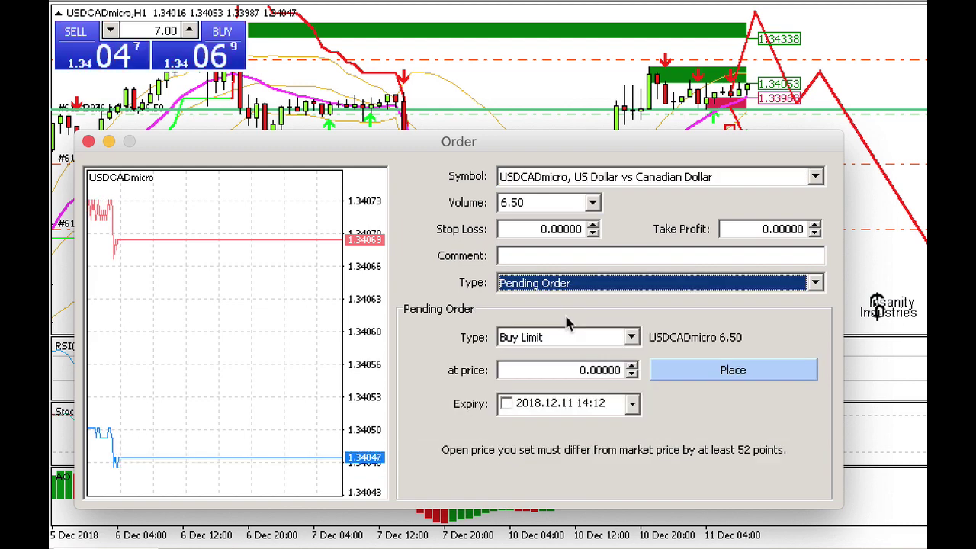
click(600, 343)
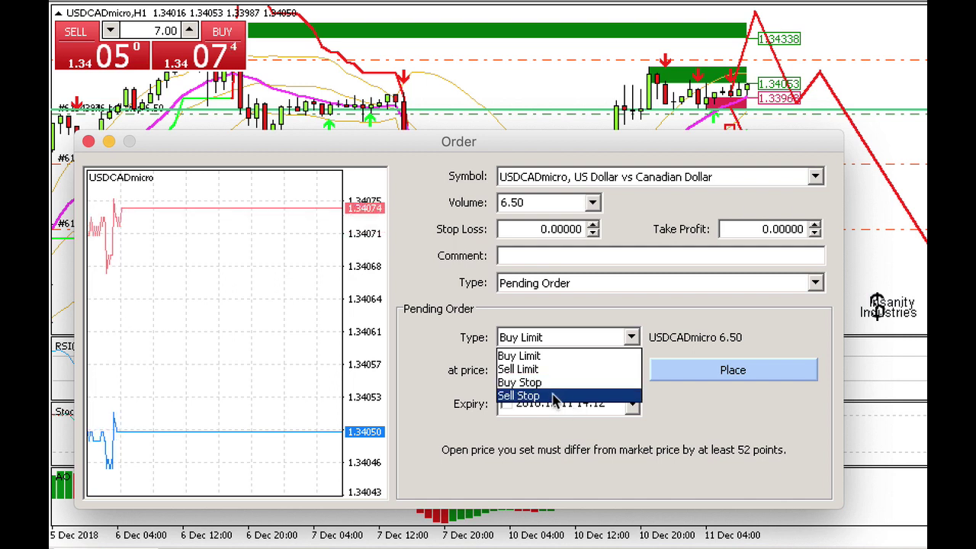
click(534, 83)
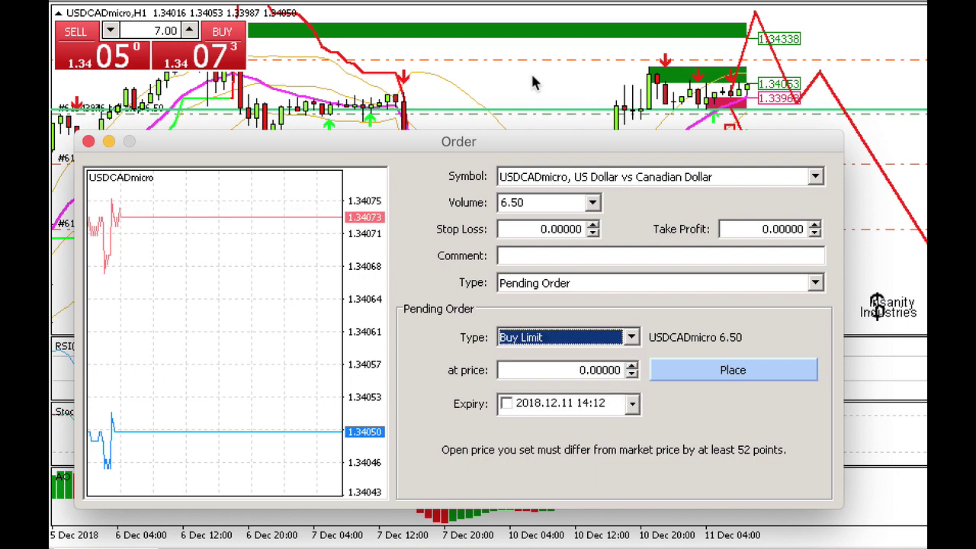
click(89, 142)
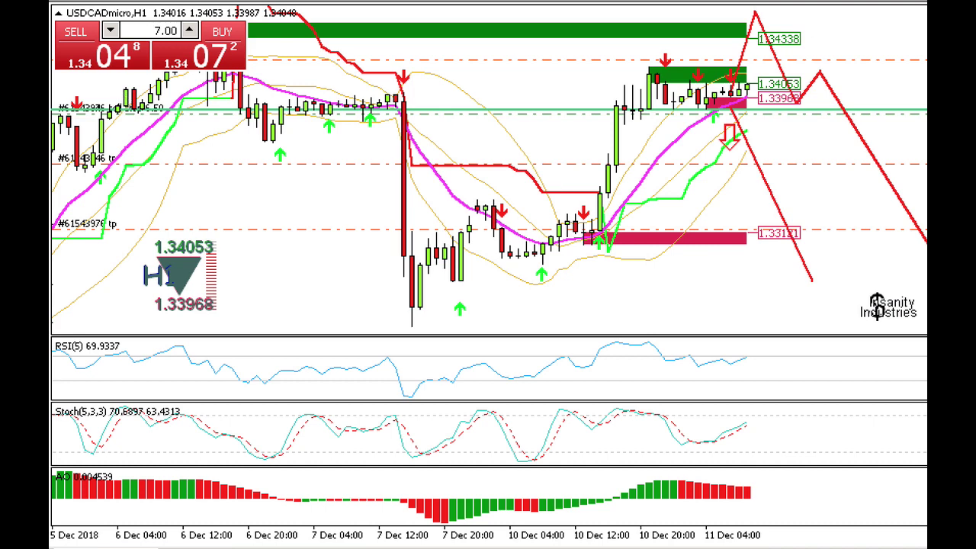
Examine the USDCADmicro and GBPUSDmicro hourly charts for price action around the marked zones and existing order levels
key(plus)
key(plus)
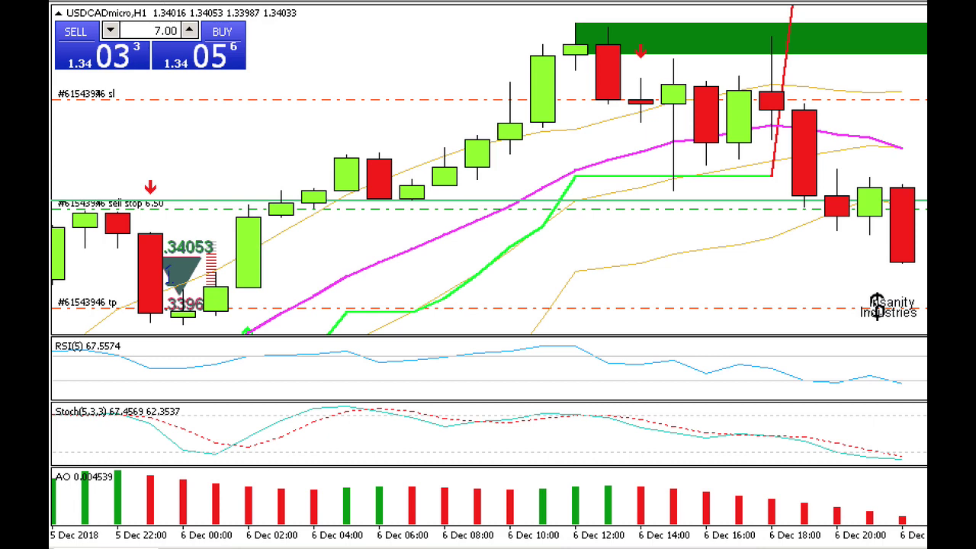
key(minus)
key(minus)
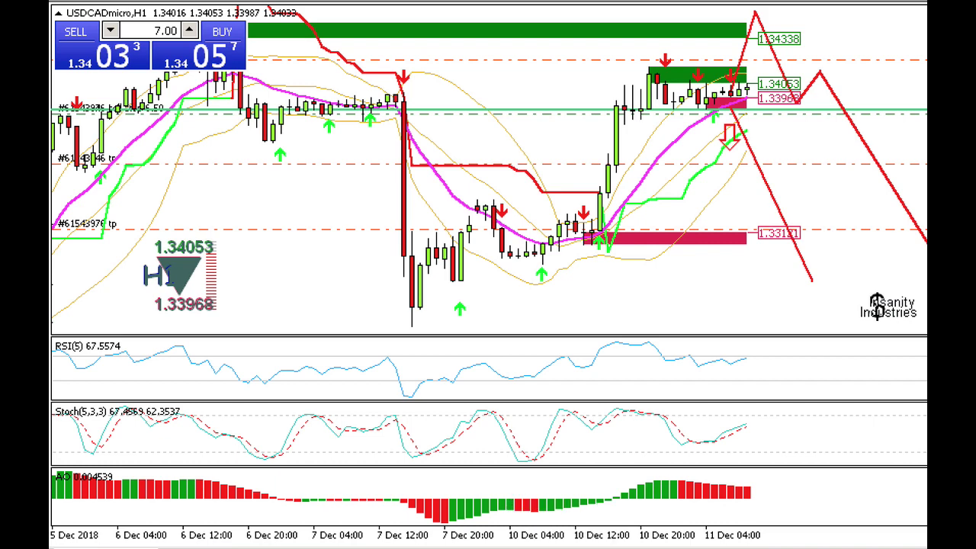
key(ctrl+Tab)
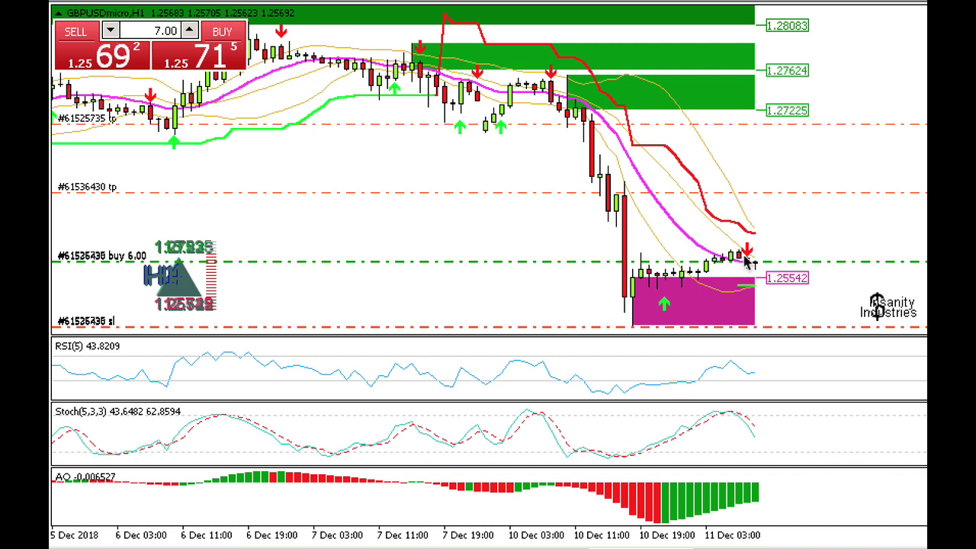
mouse_move(792, 260)
mouse_move(271, 319)
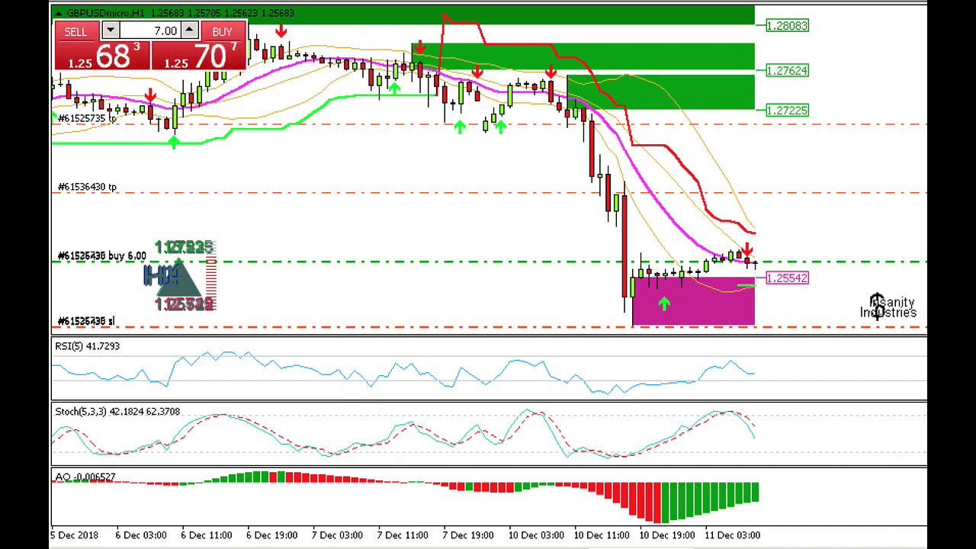
key(ctrl+Tab)
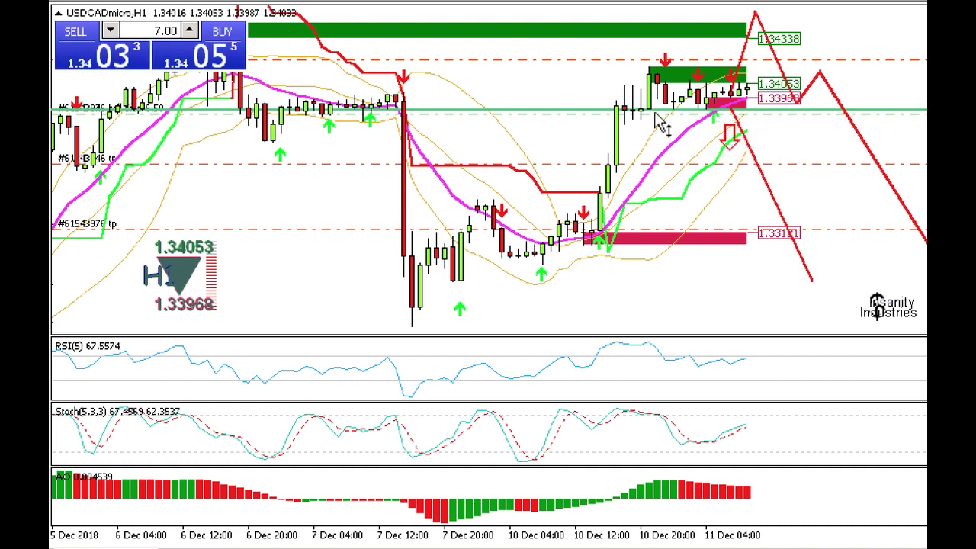
mouse_move(723, 198)
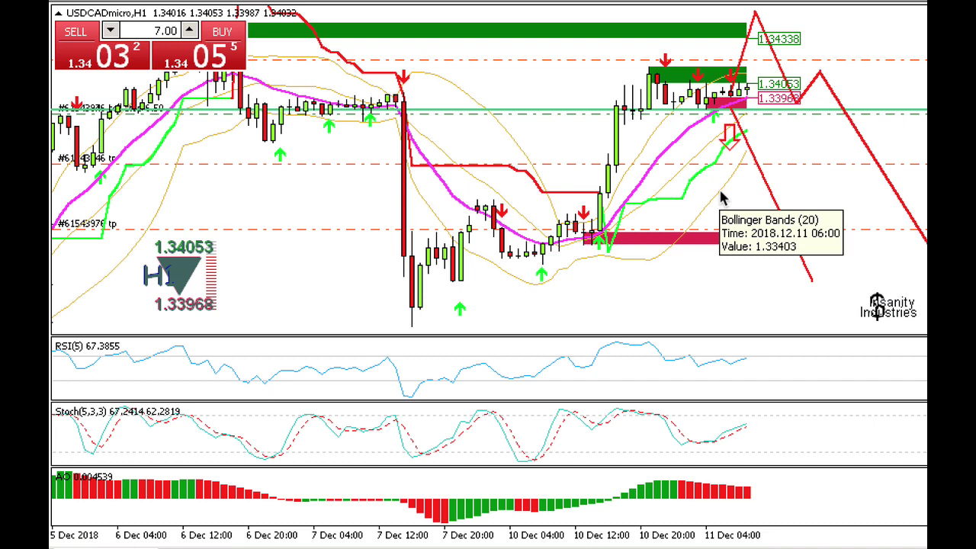
mouse_move(750, 102)
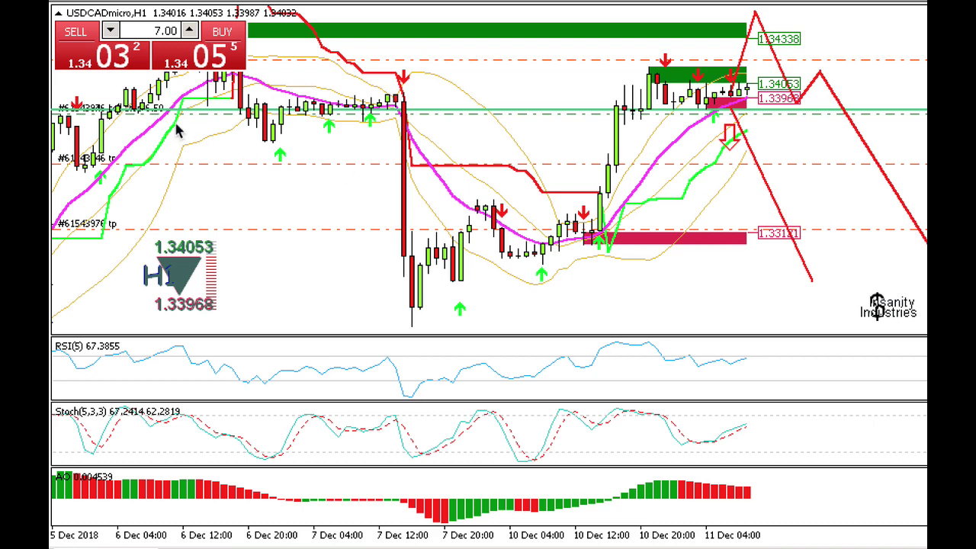
key(plus)
key(plus)
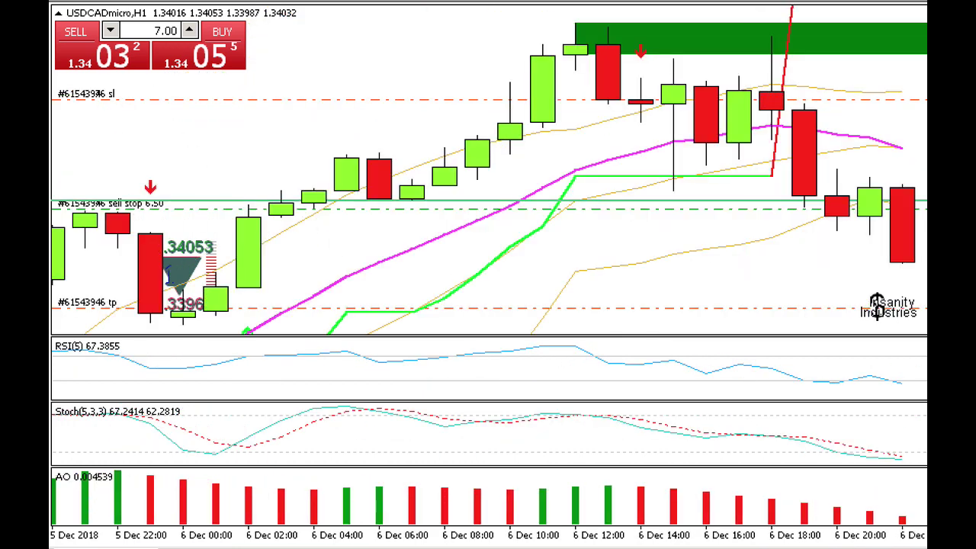
key(minus)
key(minus)
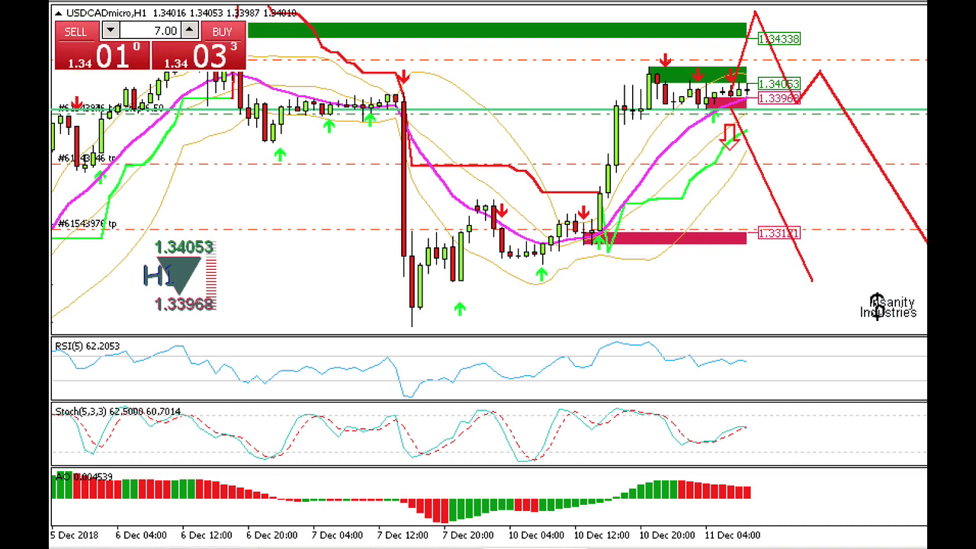
Bring up the GBPAUDmicro hourly chart at its latest candles, with the crosshair on for reading price levels
key(ctrl+Tab)
middle_click(527, 290)
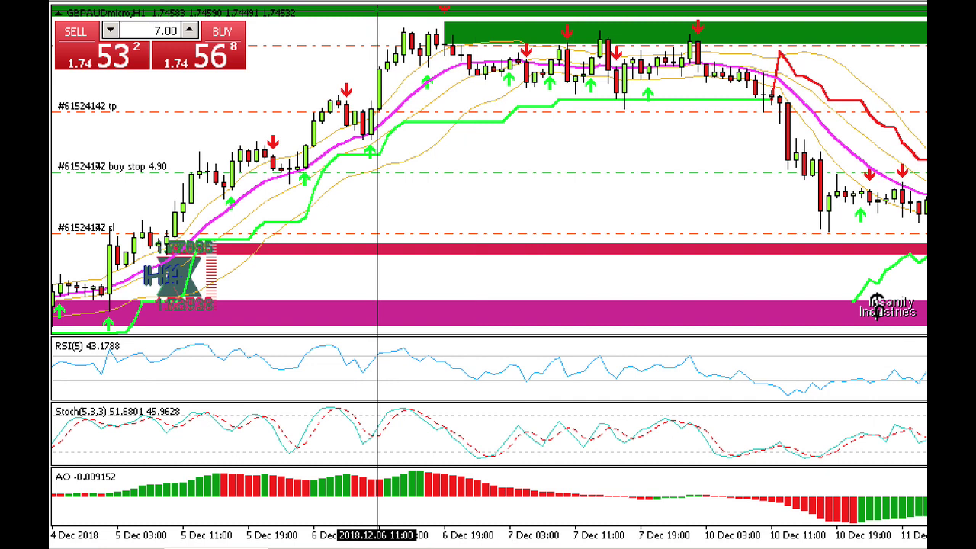
key(End)
key(plus)
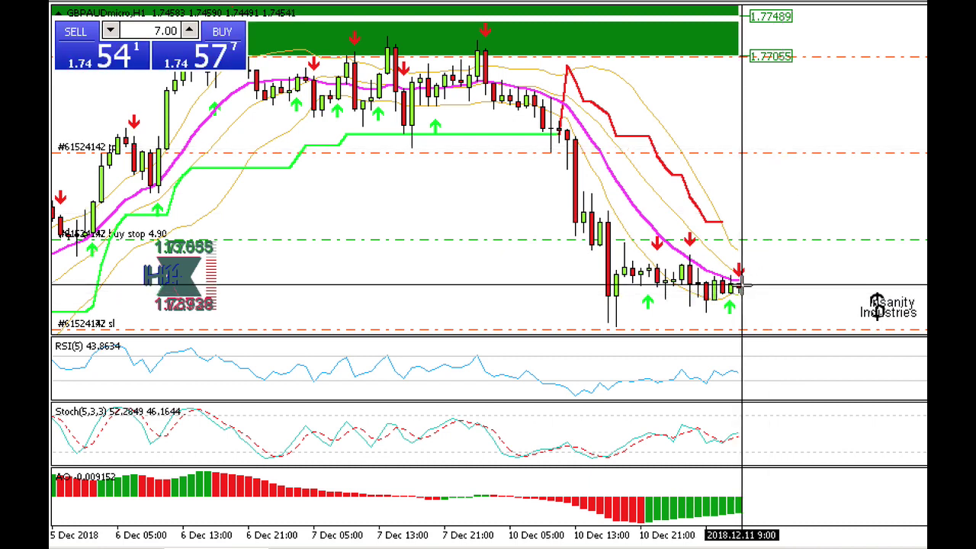
mouse_move(746, 286)
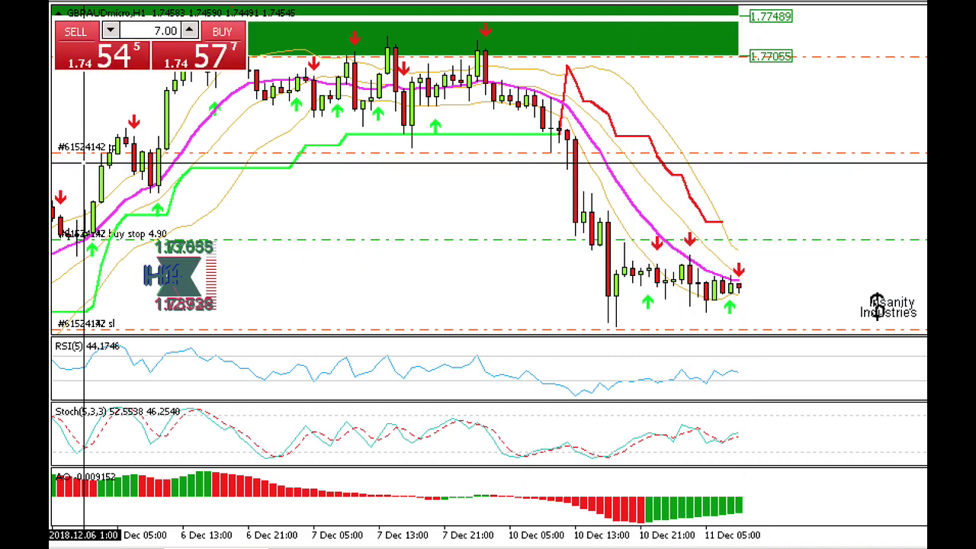
Start a new GBPAUDmicro pending order of type Buy Stop and move its window clear of the latest candles
key(F9)
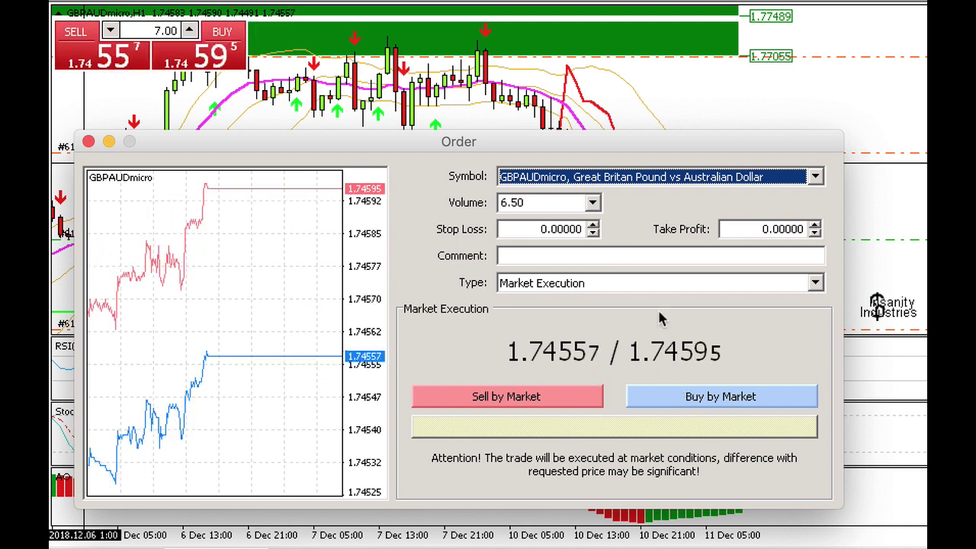
click(661, 281)
click(616, 315)
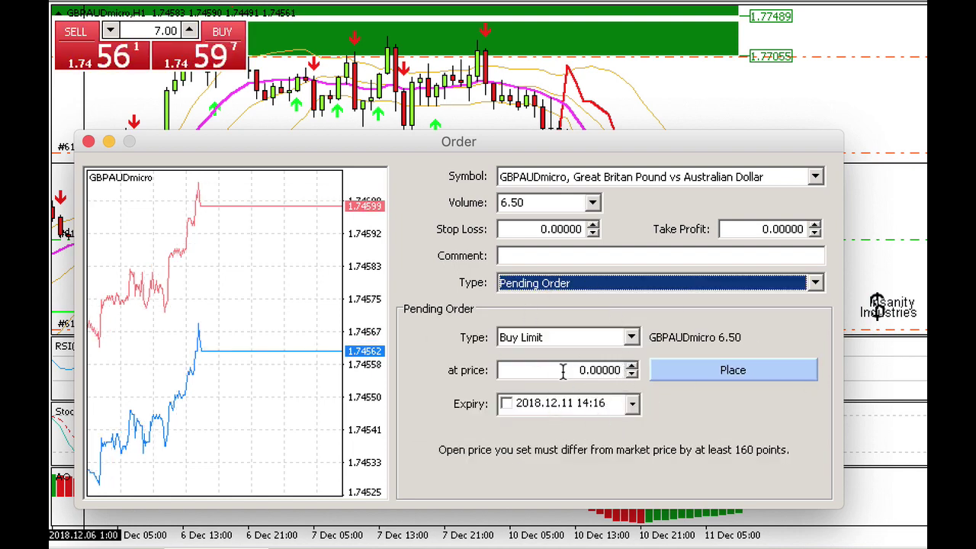
click(558, 339)
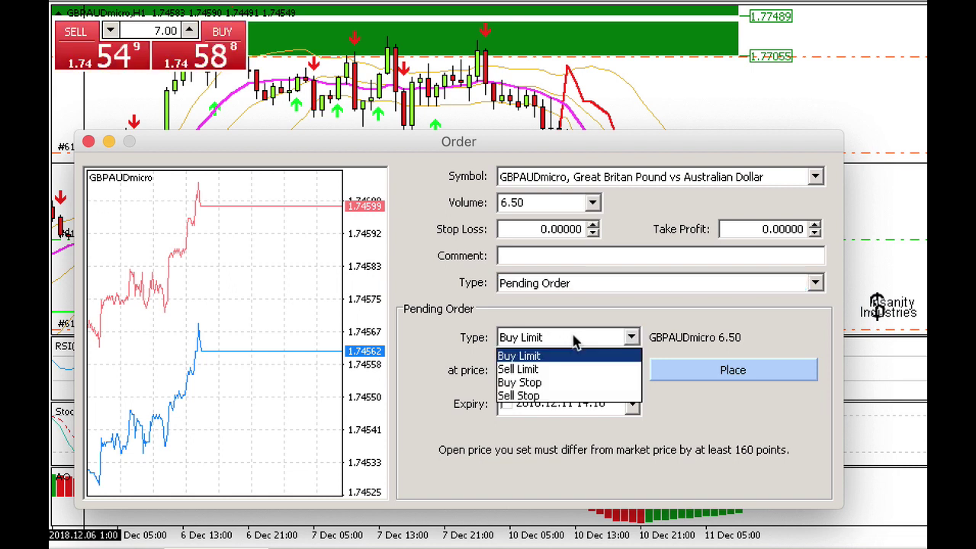
click(568, 383)
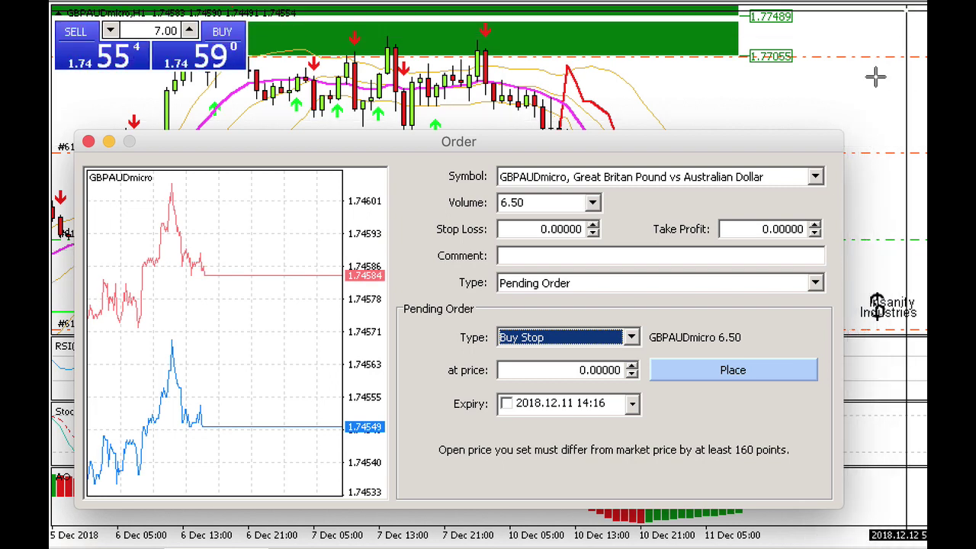
drag(706, 151, 414, 194)
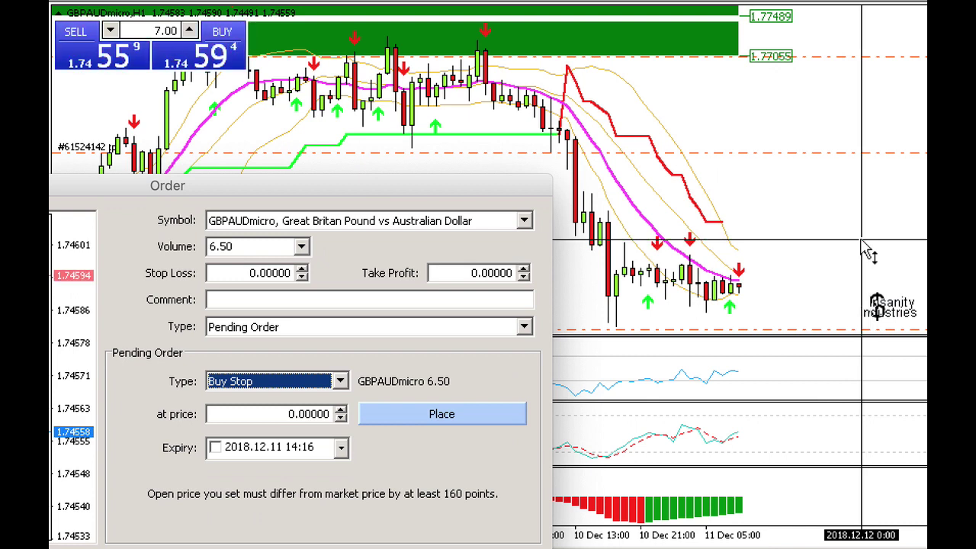
Set the Buy Stop order's entry price to 1.75057
click(283, 413)
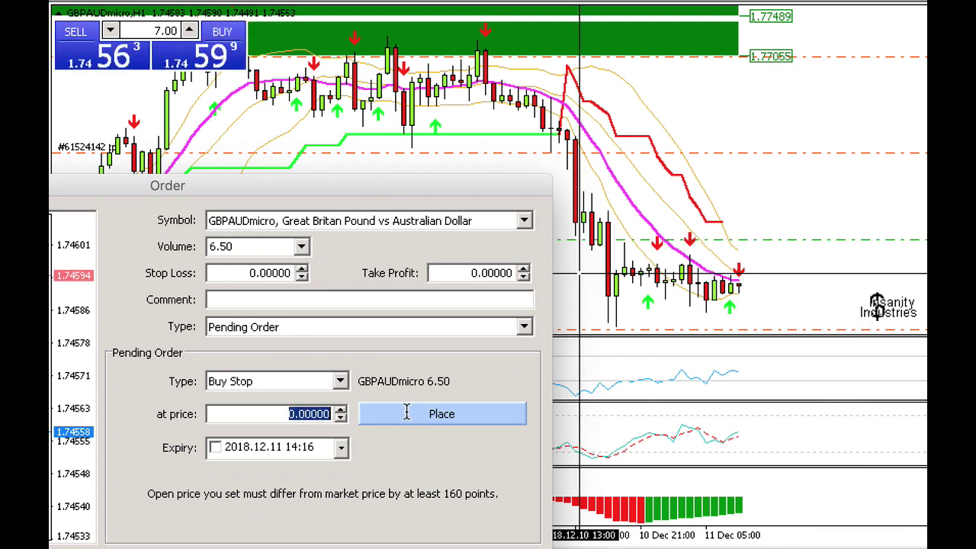
text(1.50000)
key(Delete)
text(0)
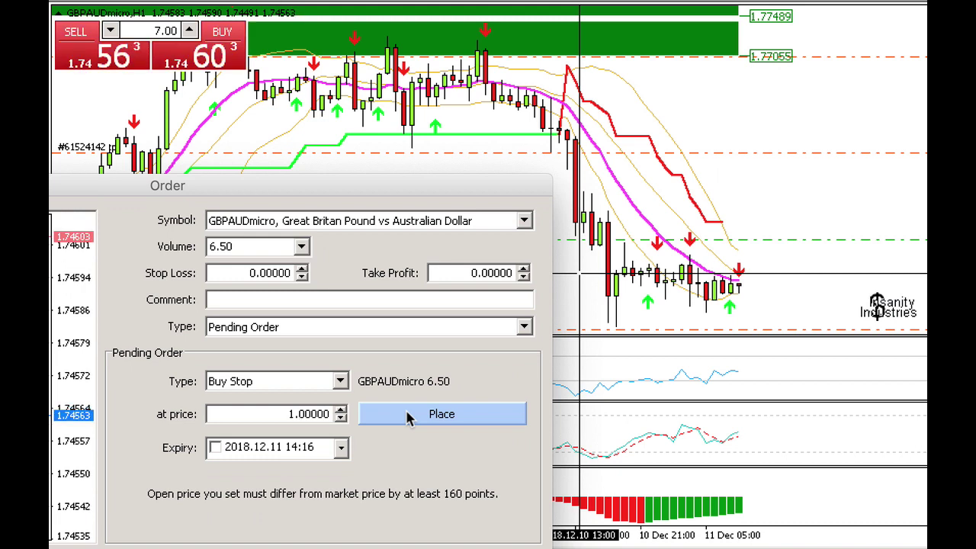
text(75057)
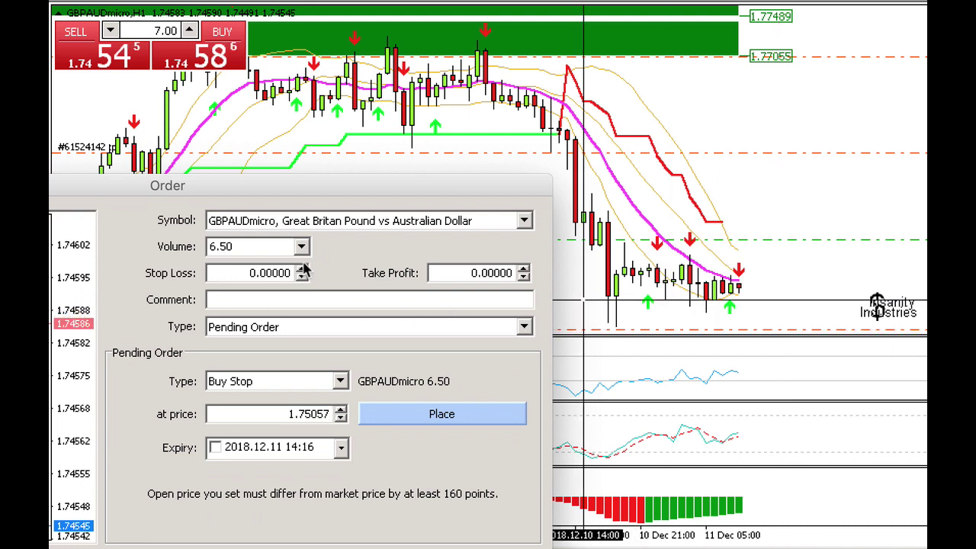
Set the order's stop loss to 1.74084
double_click(251, 273)
text(1.7)
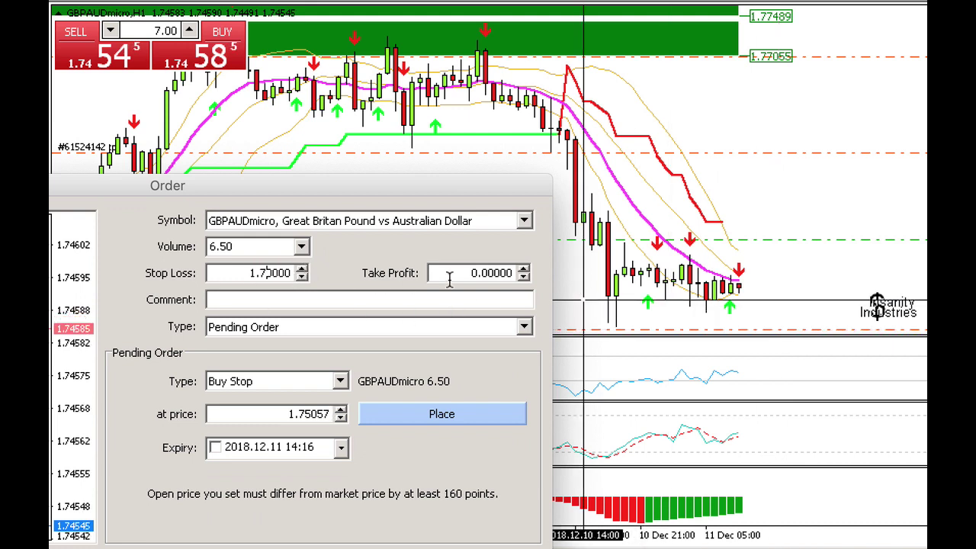
text(4084)
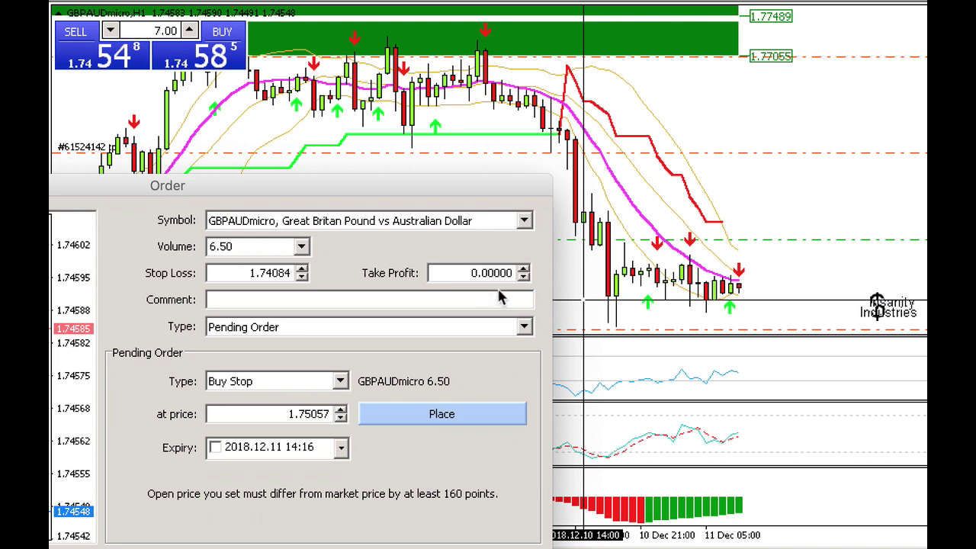
Set the order's take profit to 1.75800 and place the Buy Stop order
double_click(491, 273)
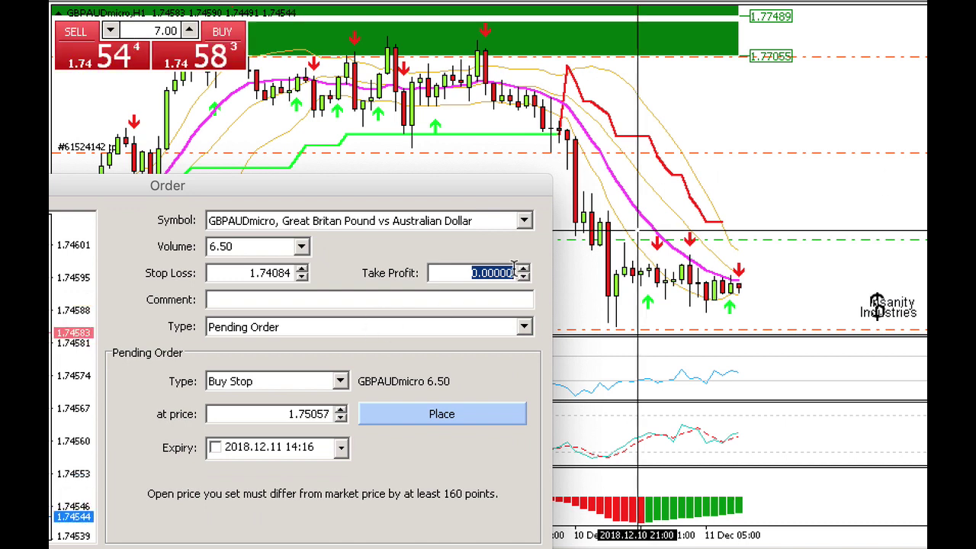
text(1.80000)
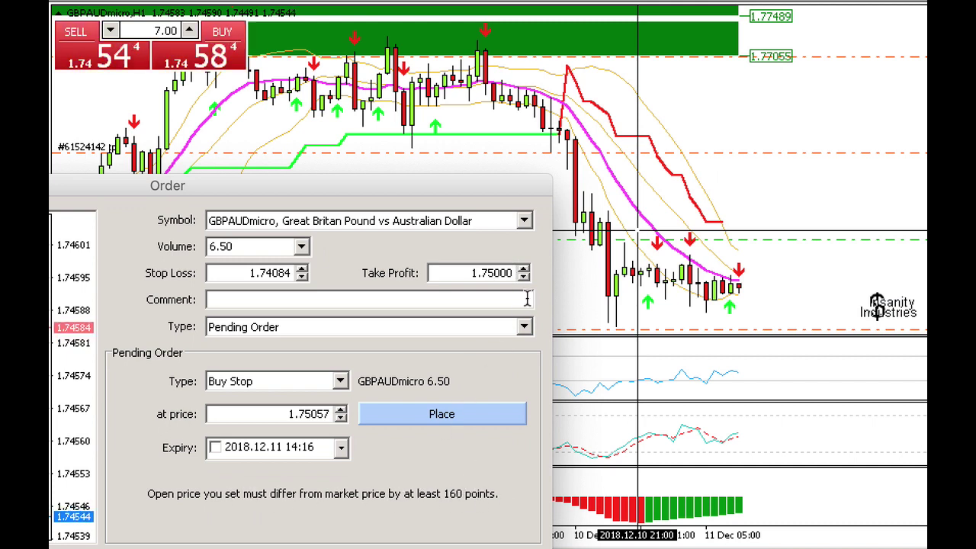
key(BackSpace)
key(BackSpace)
key(BackSpace)
text(80)
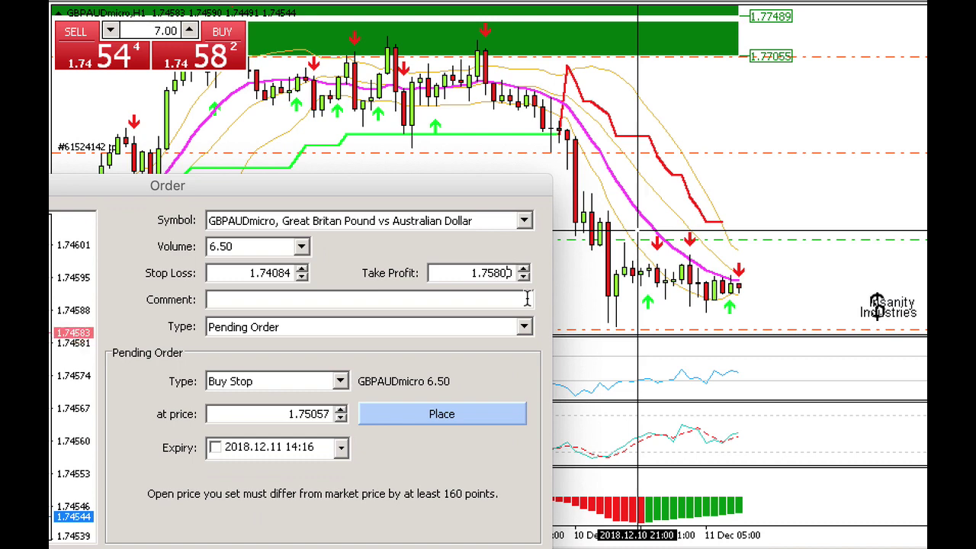
text(0)
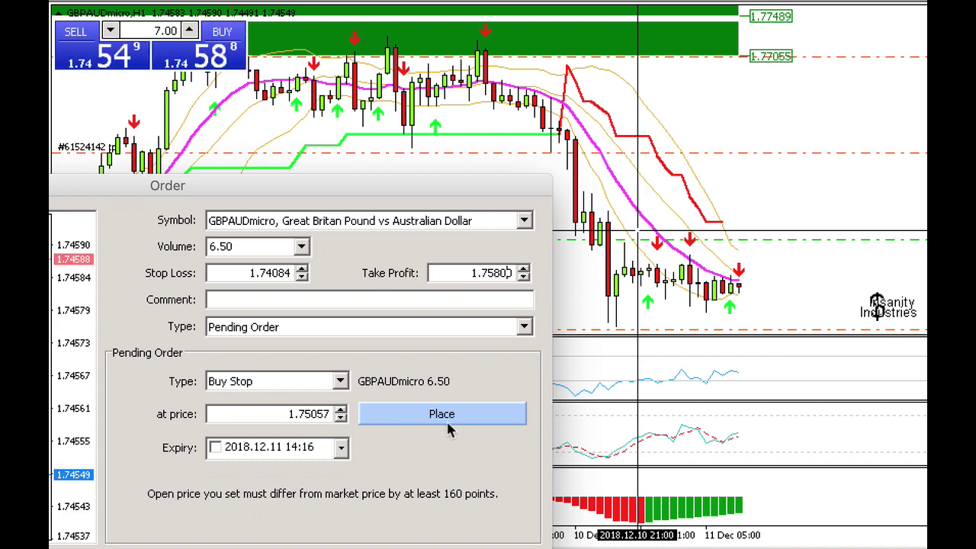
click(446, 420)
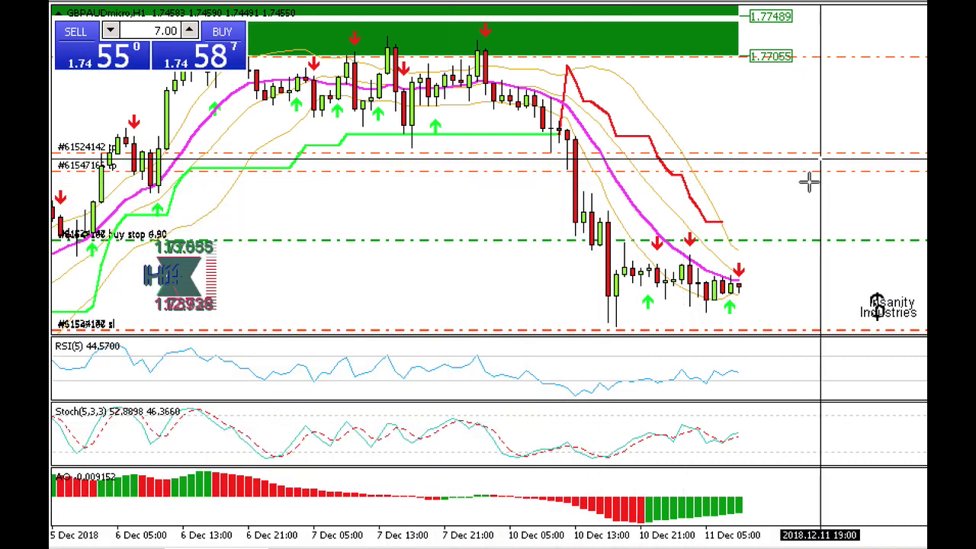
Turn off the crosshair and raise the new order's take-profit line on the chart above the older order's take-profit line
click(801, 176)
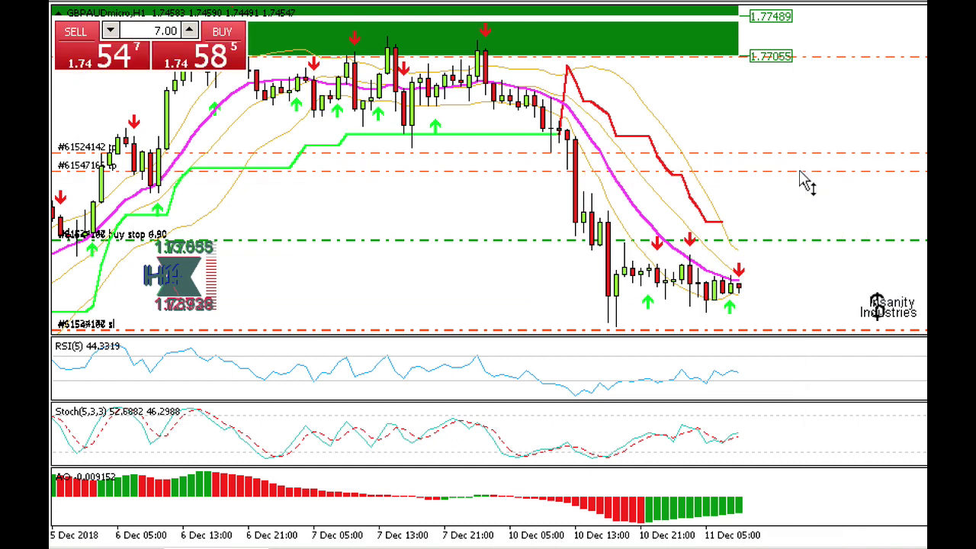
drag(801, 179, 756, 110)
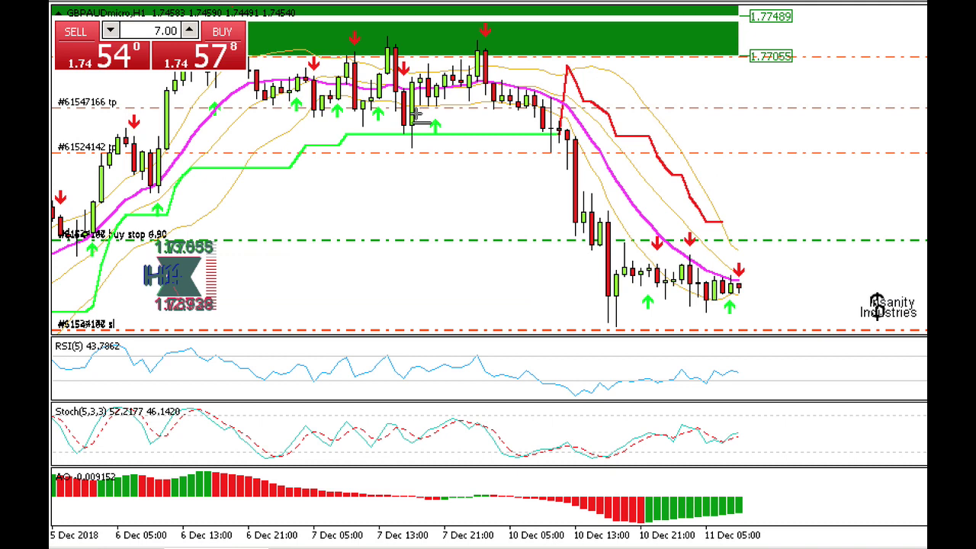
Draw a horizontal line at about 1.76440 on the chart and move the new order's take-profit line onto it, to 1.76451
click(662, 112)
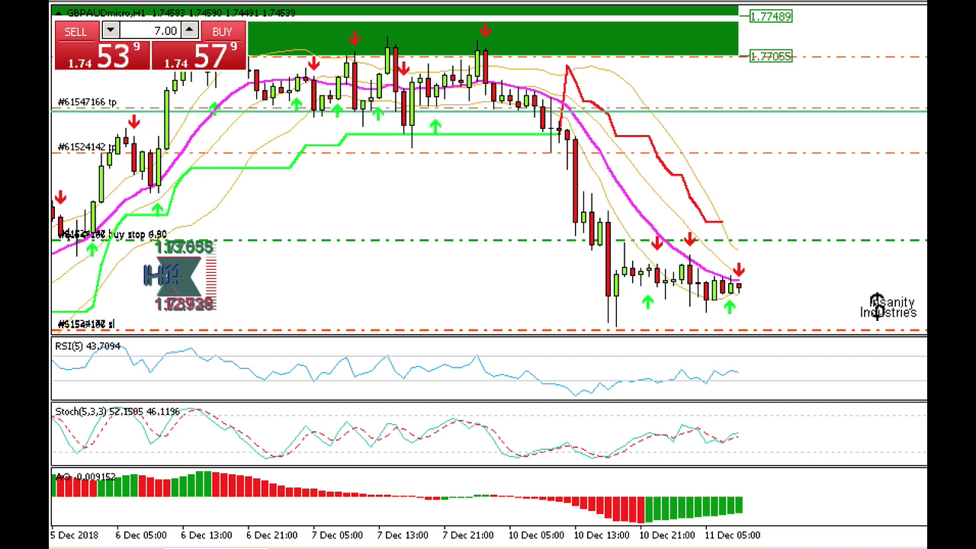
drag(857, 113, 821, 119)
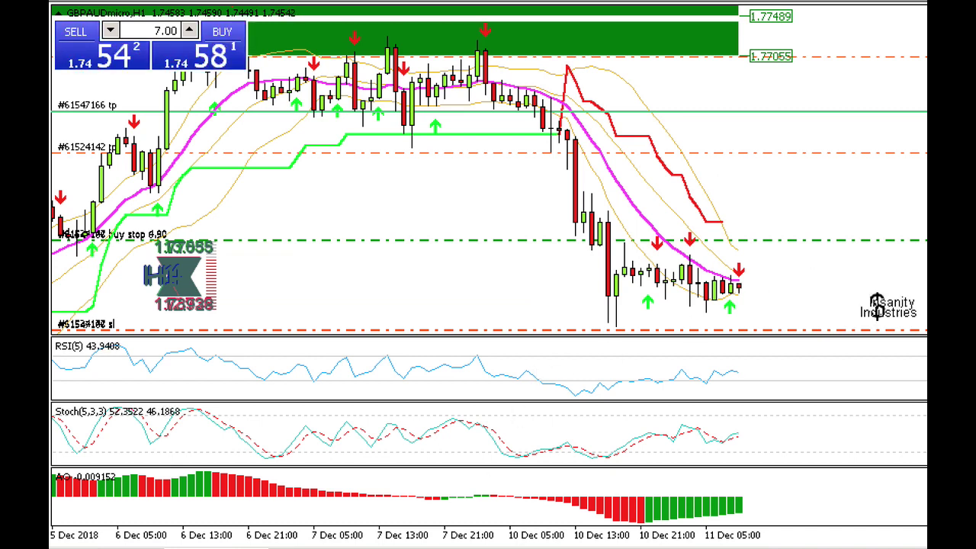
right_click(454, 526)
click(473, 546)
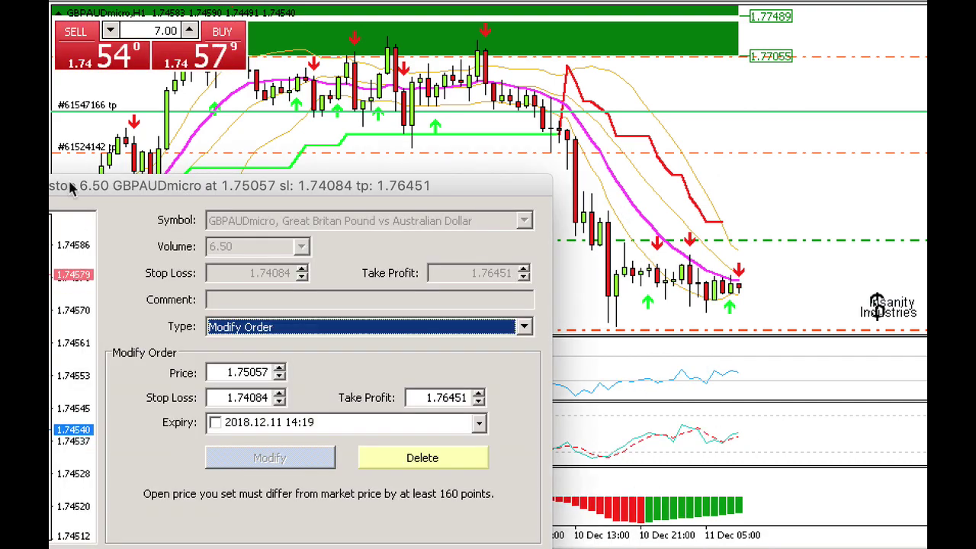
drag(73, 191, 419, 133)
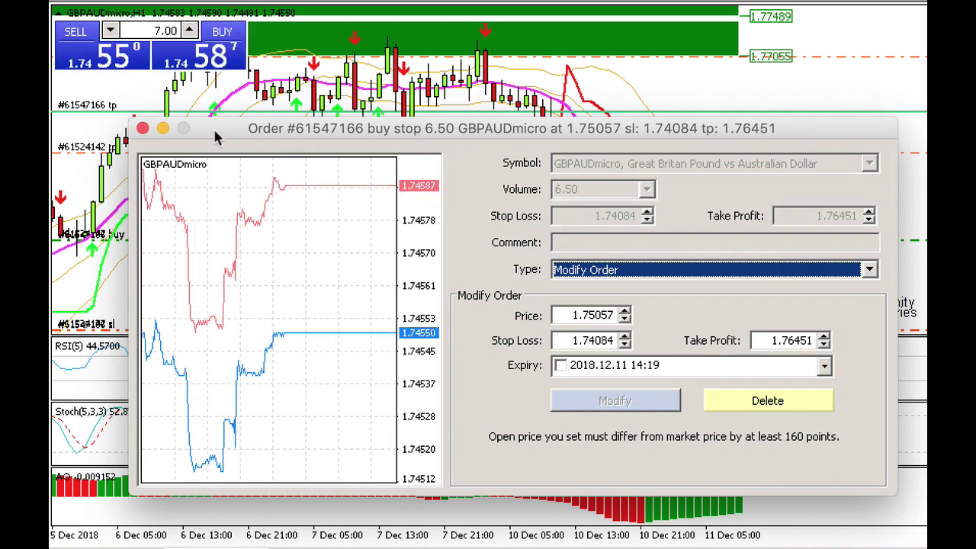
click(143, 128)
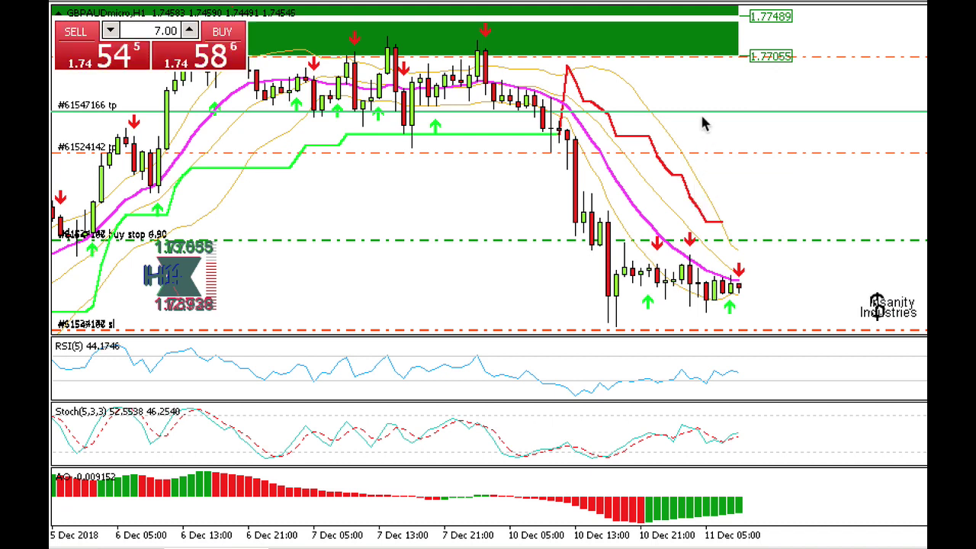
scroll(703, 130, up, 1)
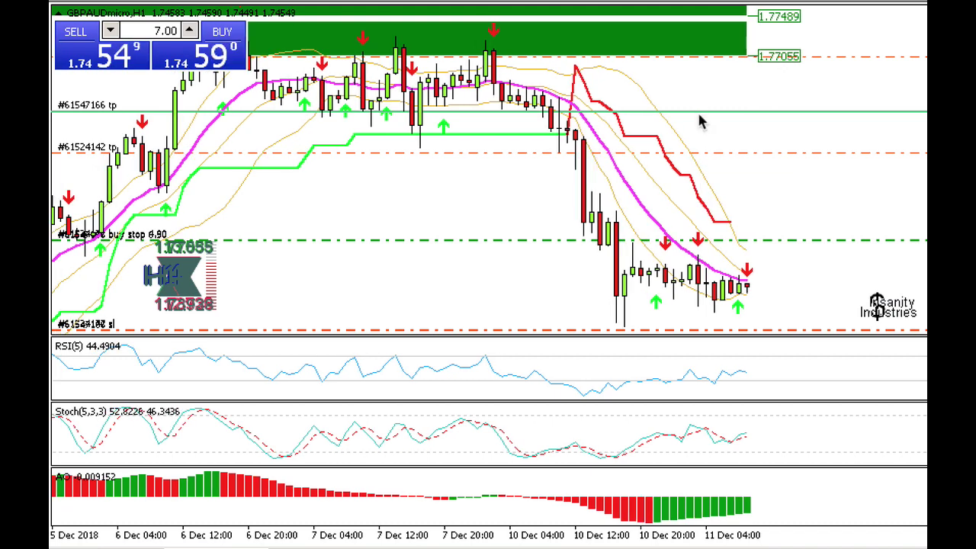
double_click(701, 113)
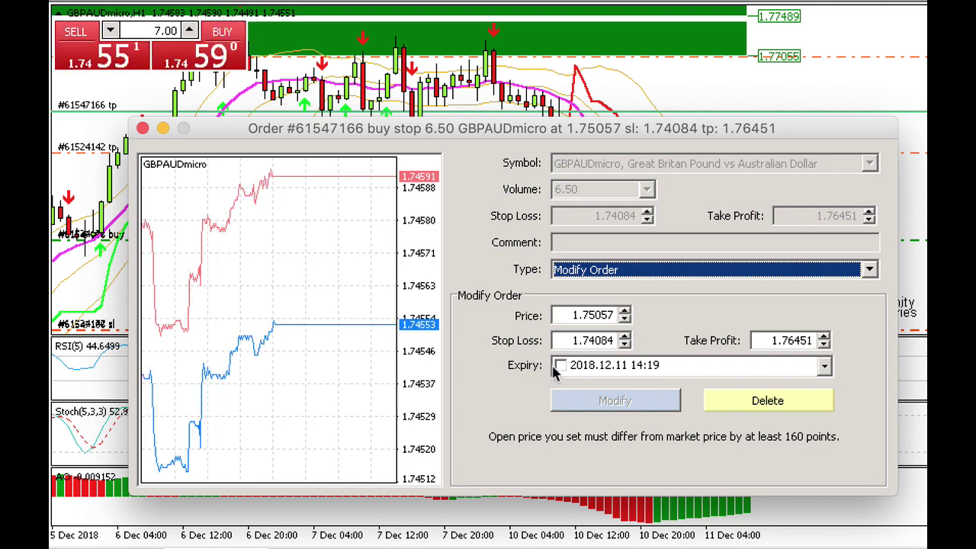
drag(766, 126, 633, 9)
key(Escape)
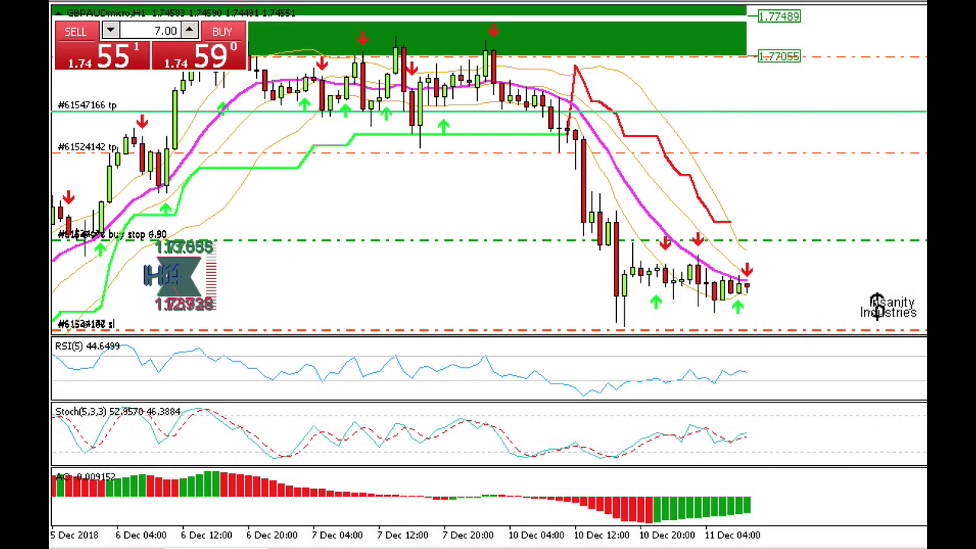
Check the latest candle's time with the crosshair, and modify the new Buy Stop order to expire on 2018.12.11 at 15:00
key(ctrl+f)
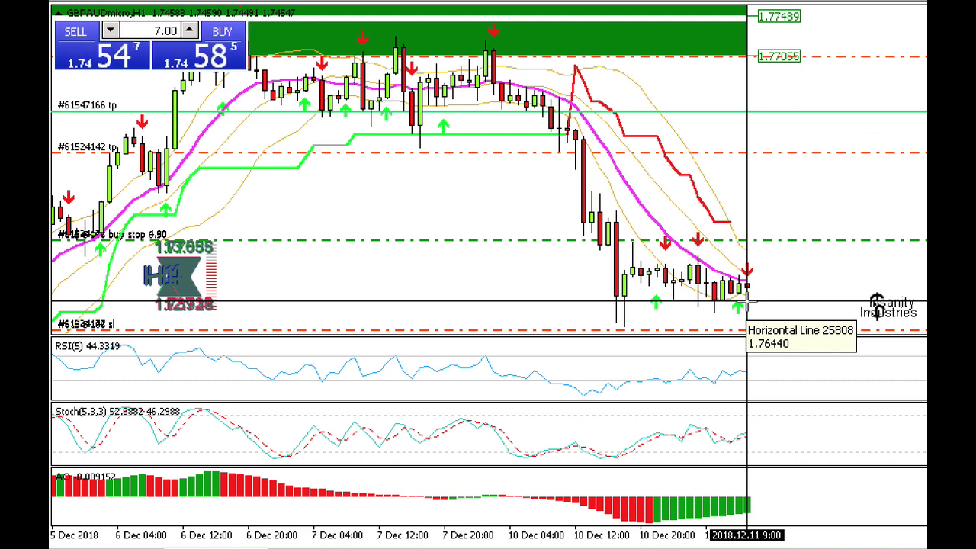
drag(750, 304, 752, 157)
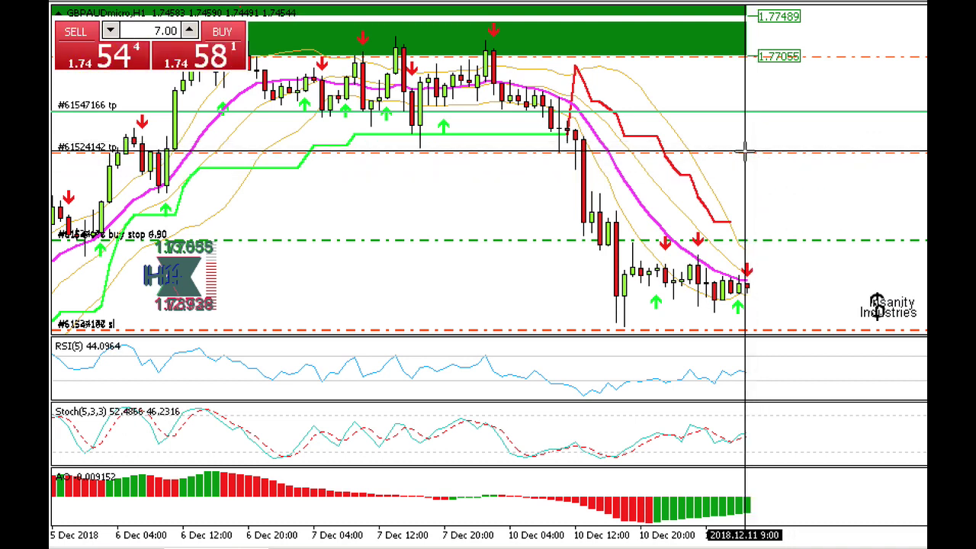
double_click(743, 113)
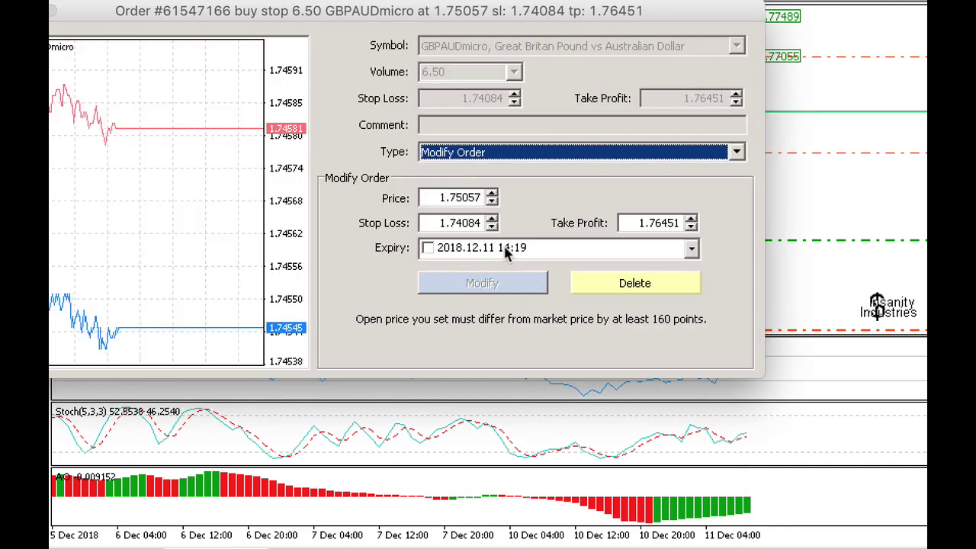
click(505, 252)
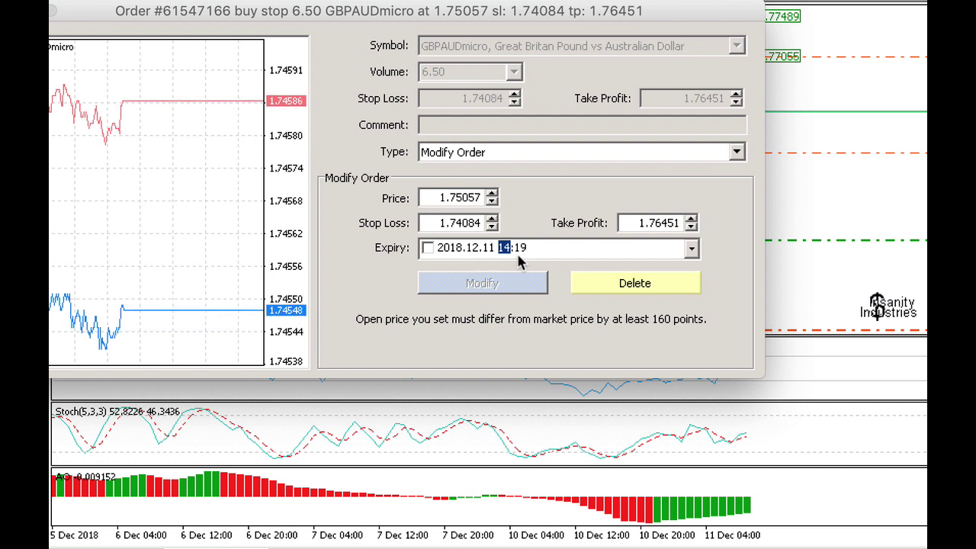
text(05)
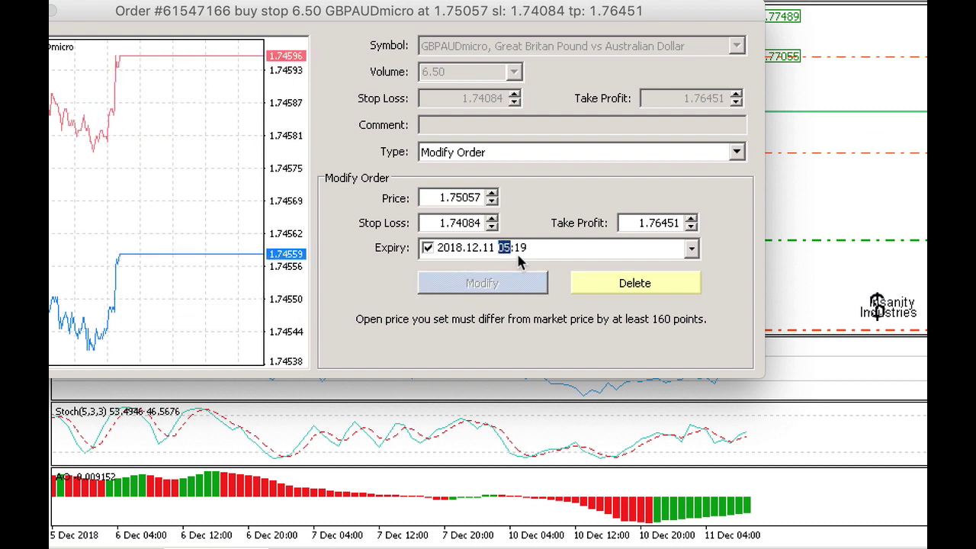
text(15)
click(521, 249)
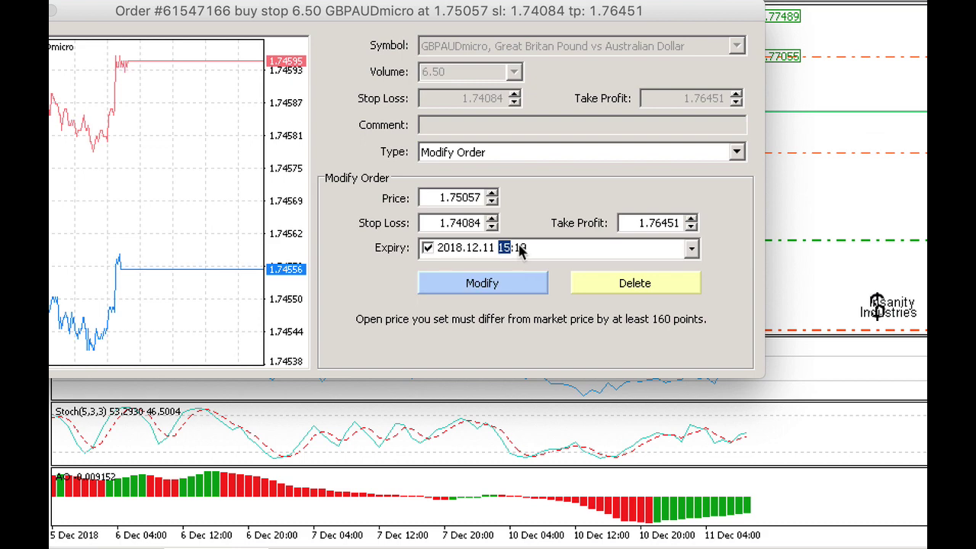
text(00)
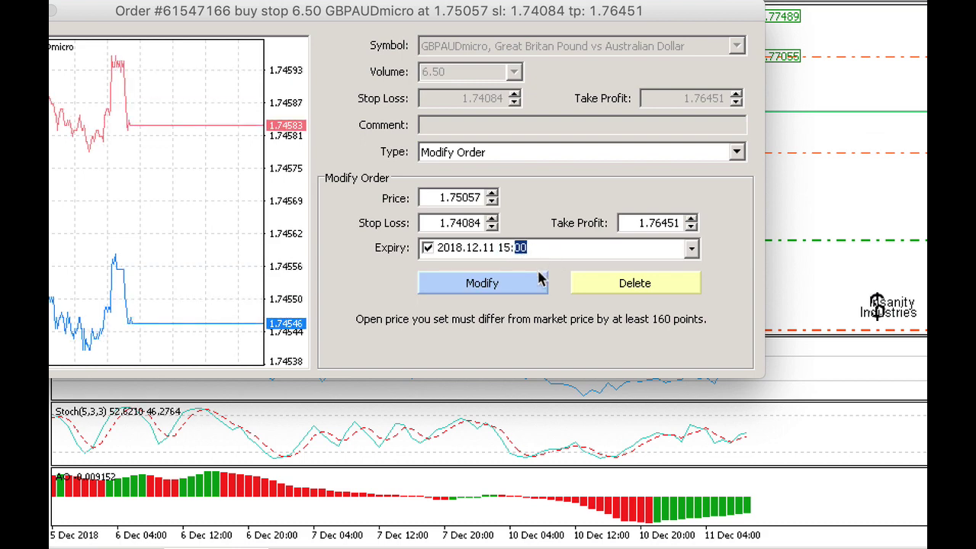
click(482, 283)
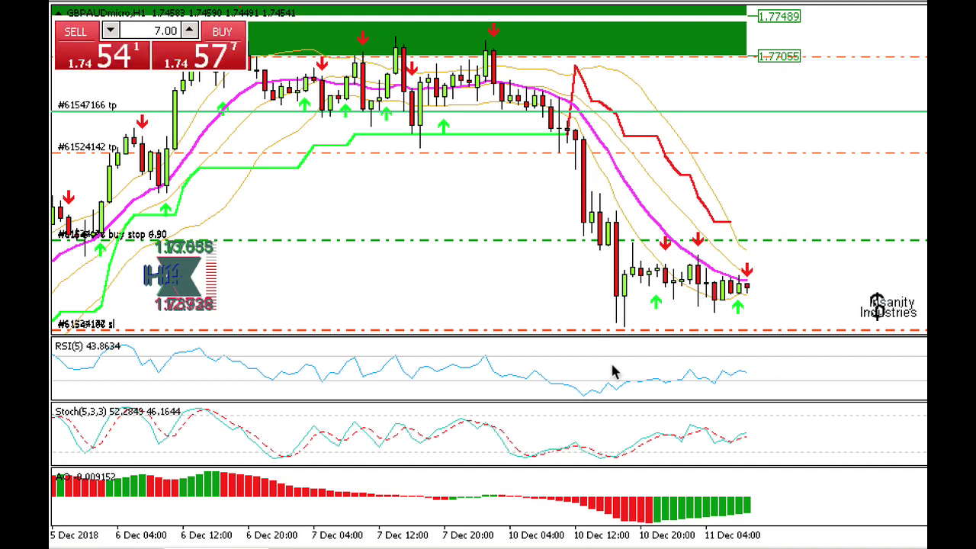
mouse_move(743, 377)
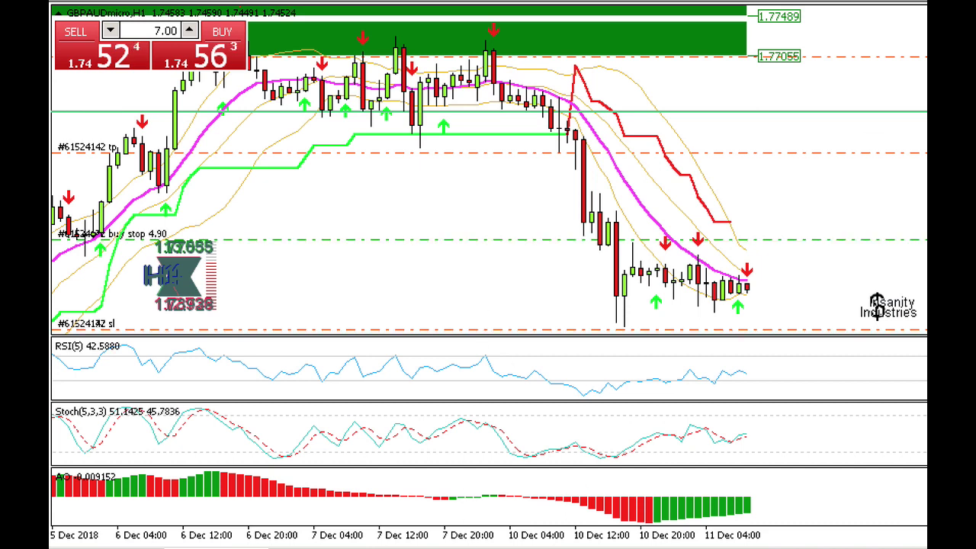
click(328, 0)
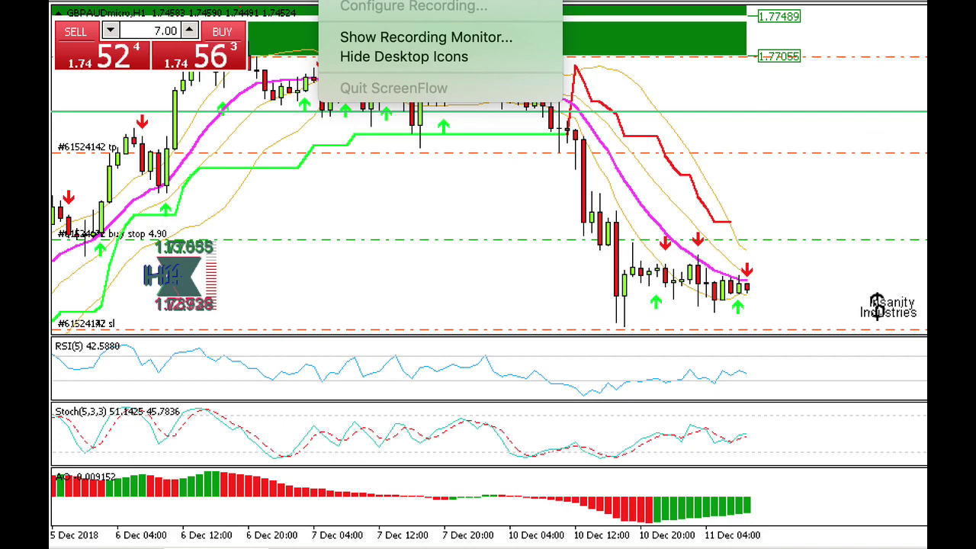